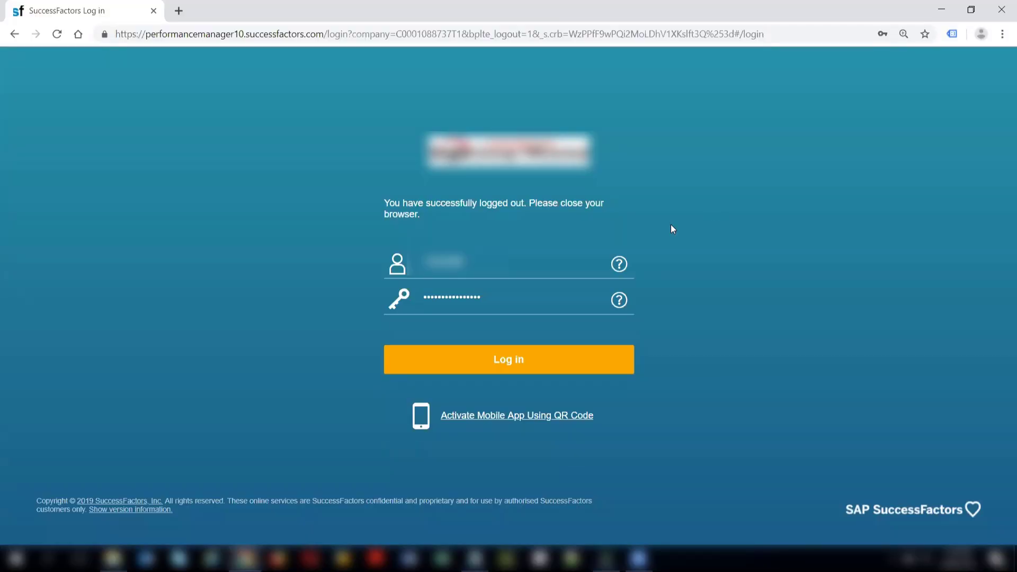
# - Sign in to SAP SuccessFactors with a saved administrator login from the autofill list
pyautogui.click(524, 261)
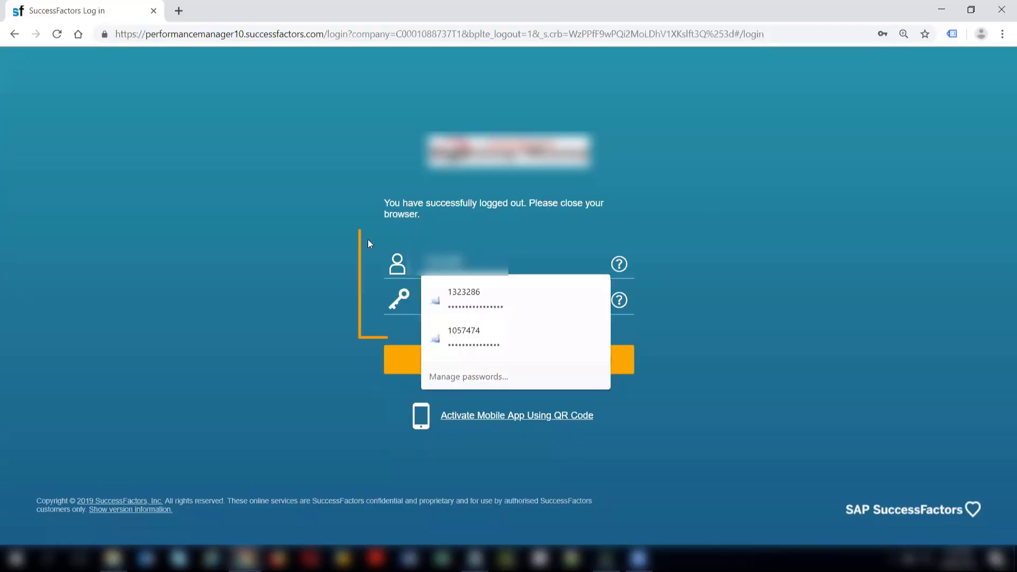
pyautogui.click(282, 275)
pyautogui.click(507, 360)
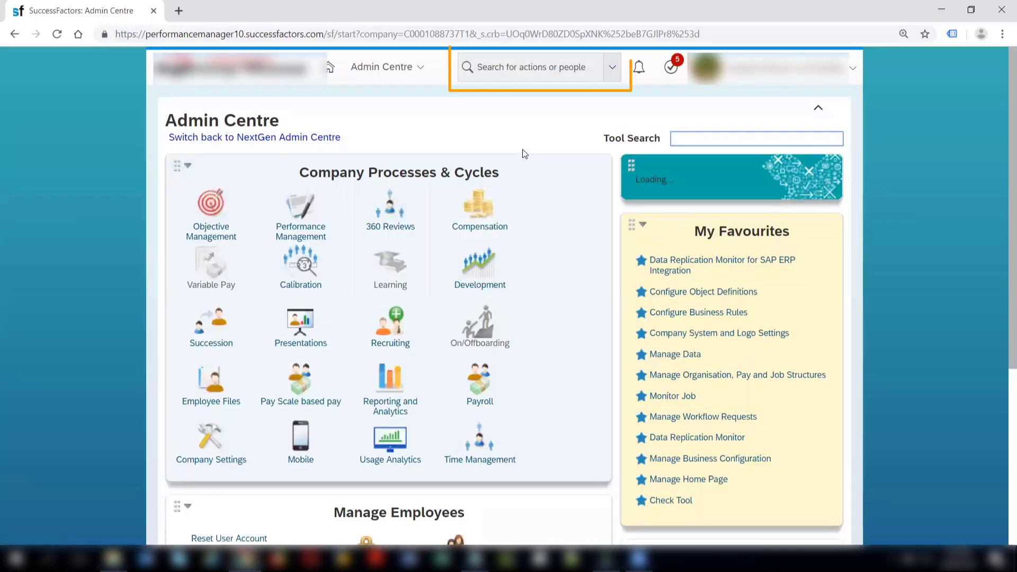
# - Search 'manage per' to reach Manage Permission Roles and open the TST_IT_SME_Support role
pyautogui.click(563, 74)
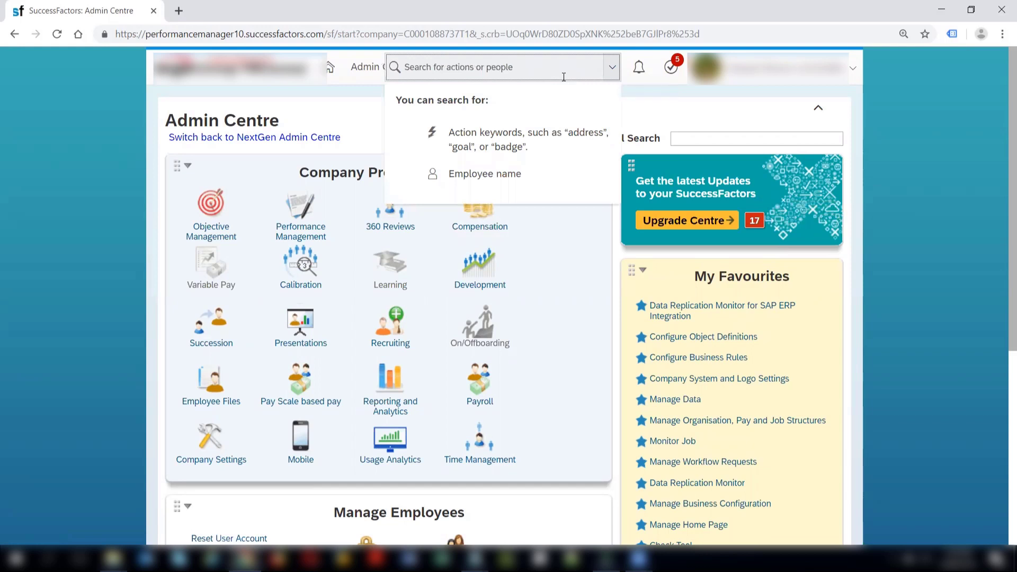
pyautogui.write('manage')
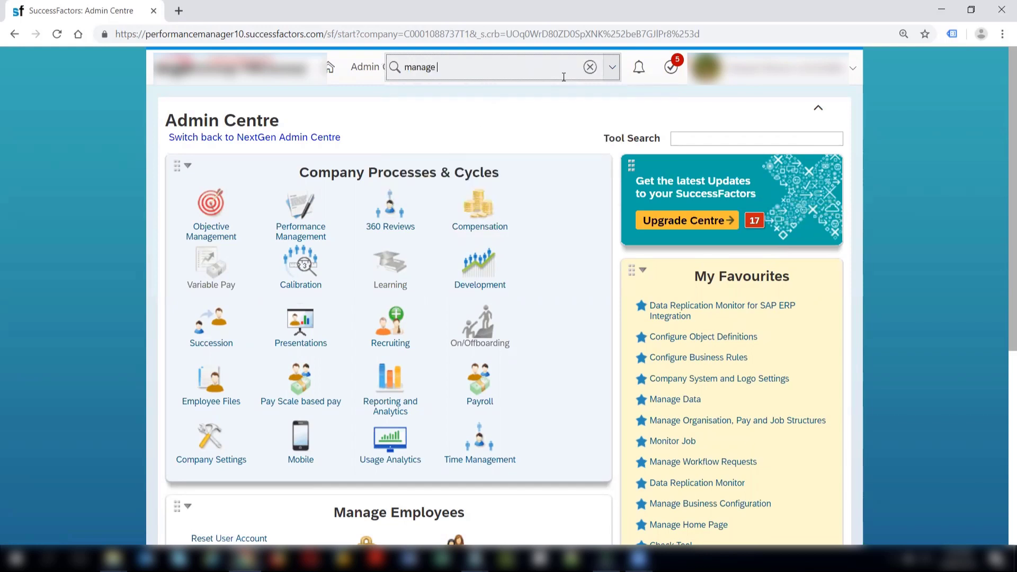
pyautogui.write(' per')
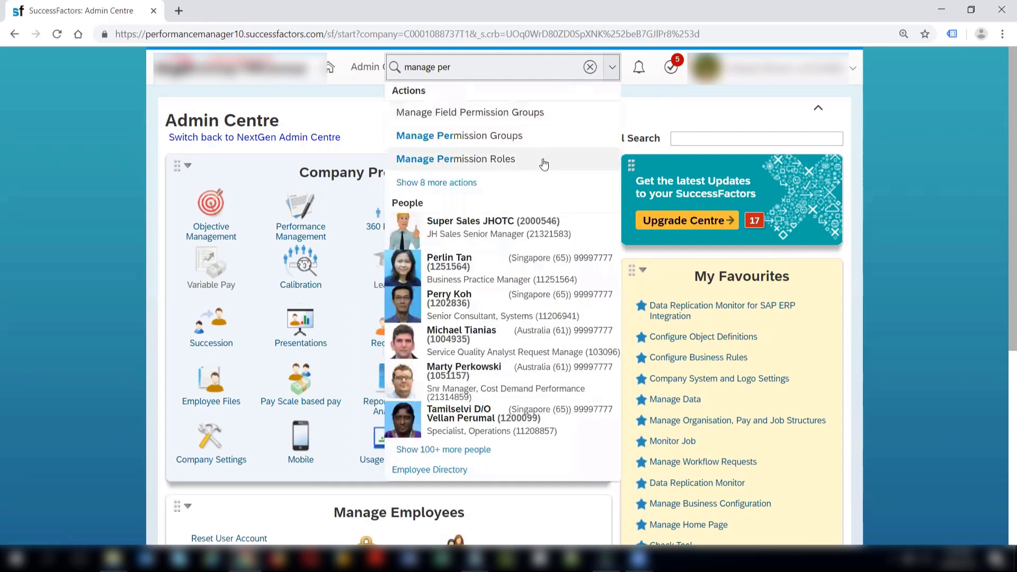
pyautogui.click(545, 161)
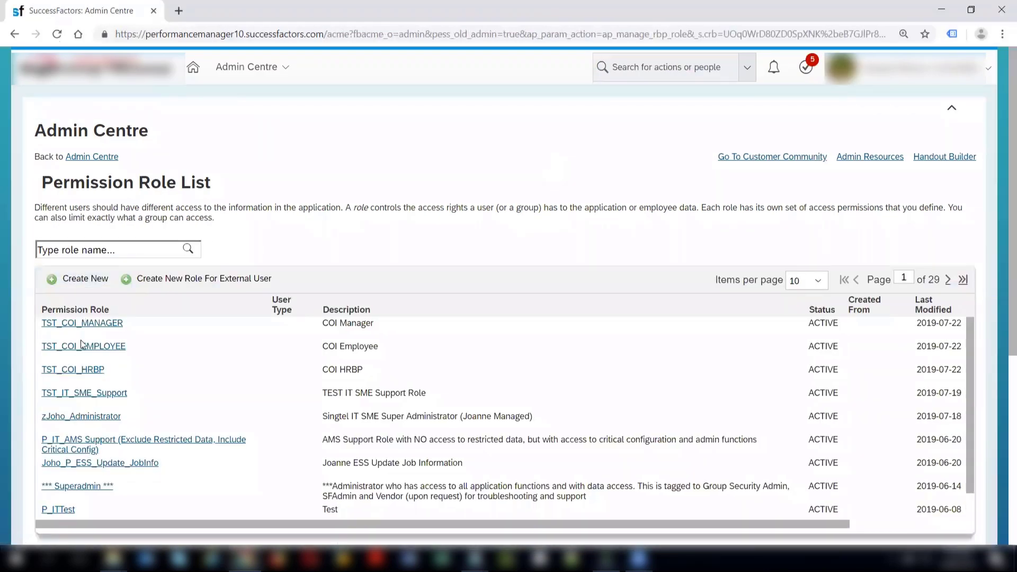
pyautogui.click(93, 393)
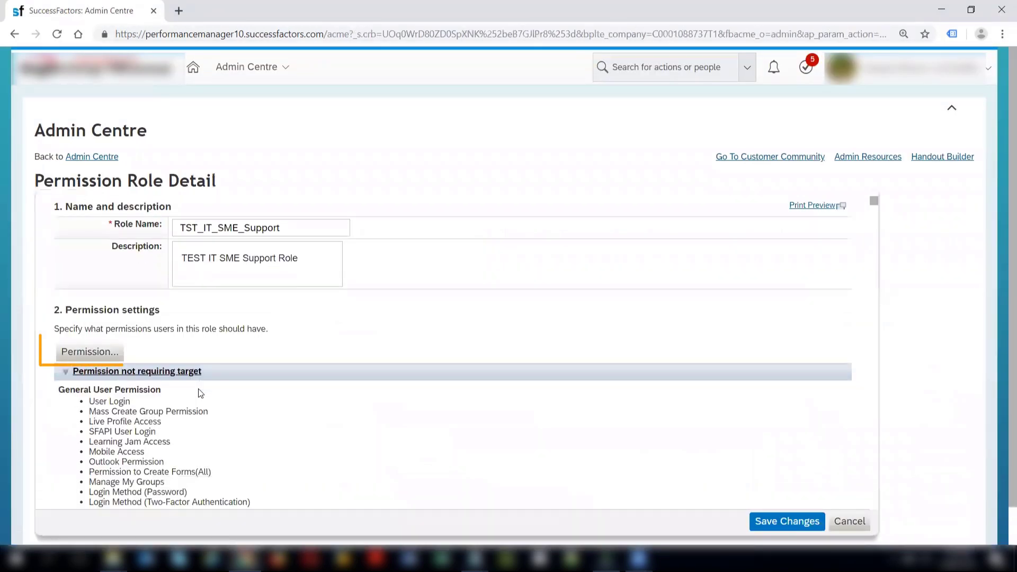
pyautogui.click(91, 349)
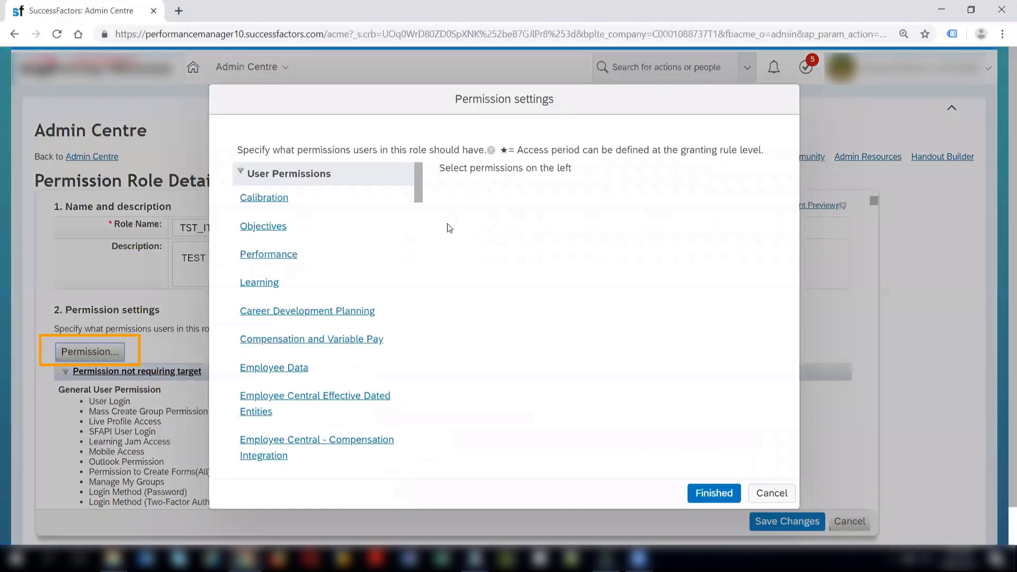
pyautogui.moveTo(415, 188); pyautogui.dragTo(413, 364)
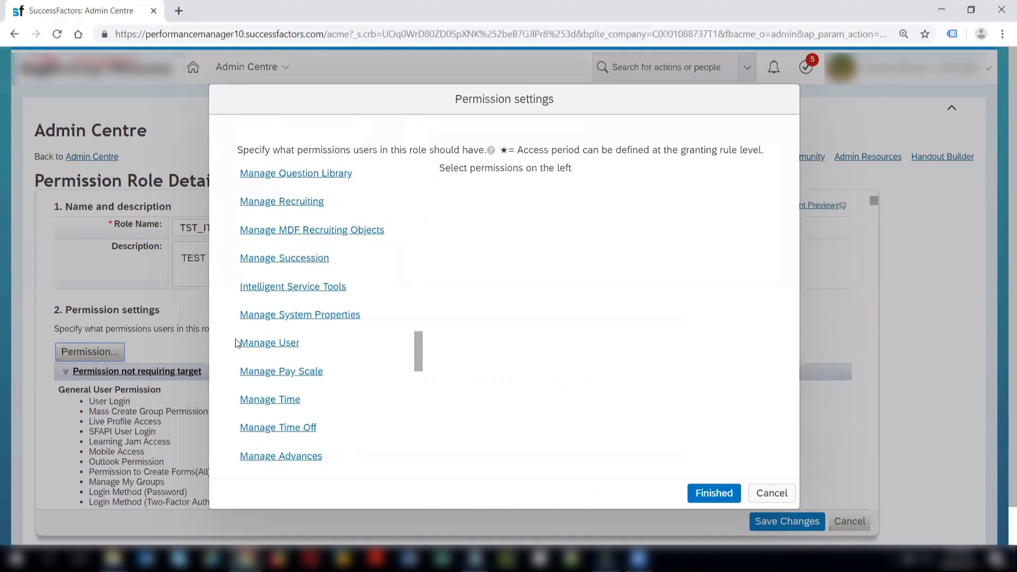
pyautogui.click(279, 347)
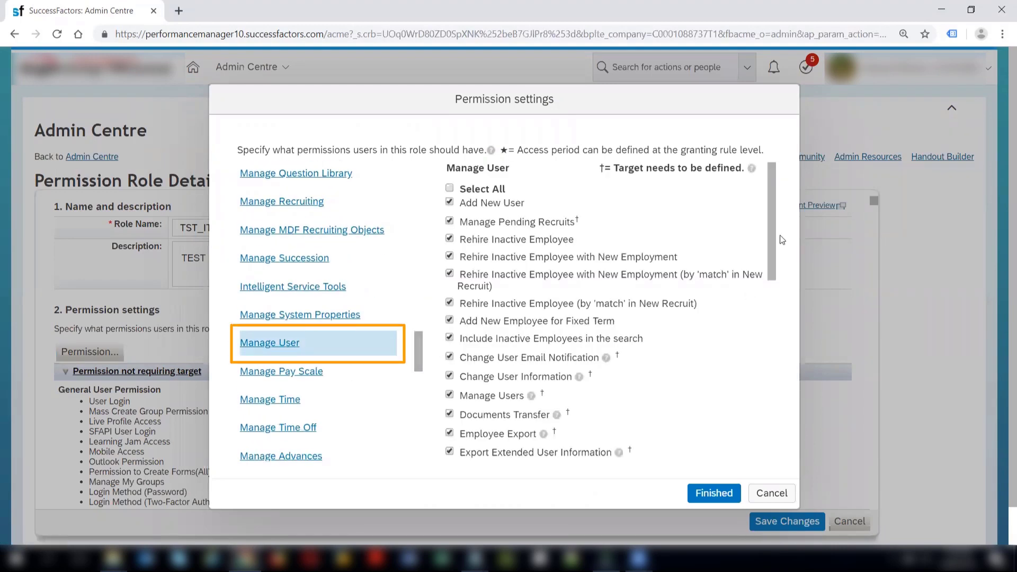
pyautogui.moveTo(770, 231); pyautogui.dragTo(772, 367)
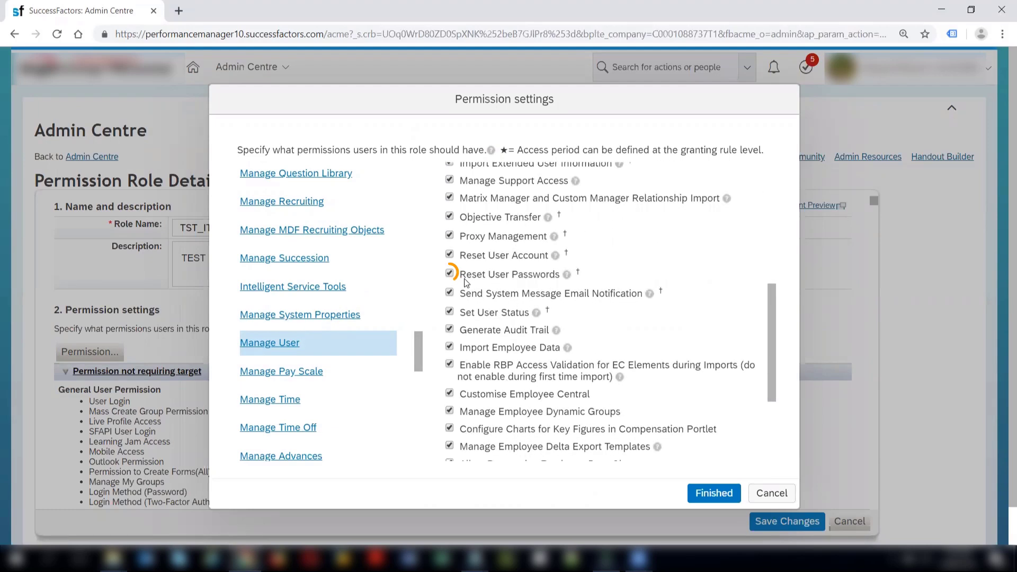
pyautogui.moveTo(454, 273); pyautogui.dragTo(555, 274)
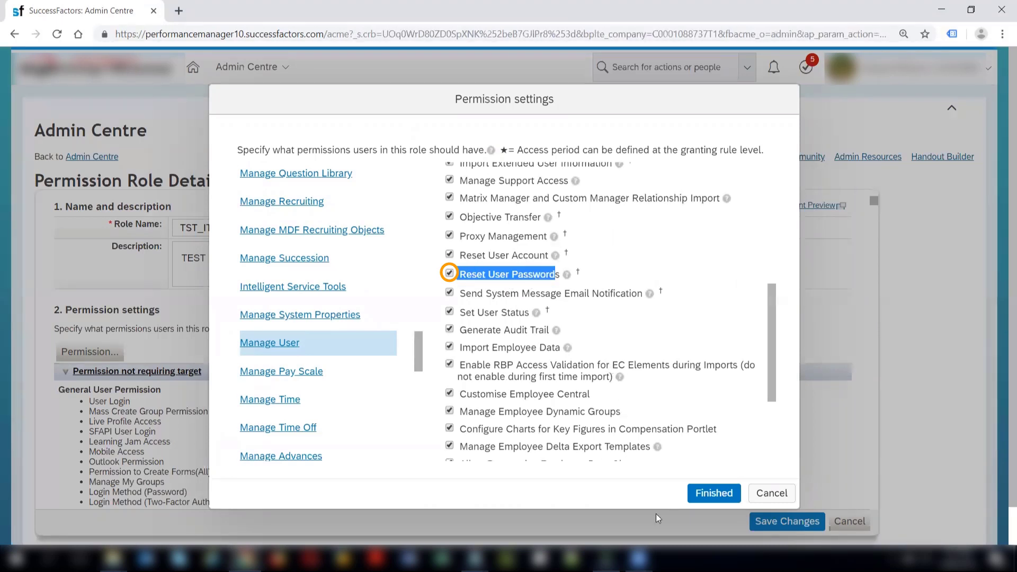
pyautogui.click(715, 494)
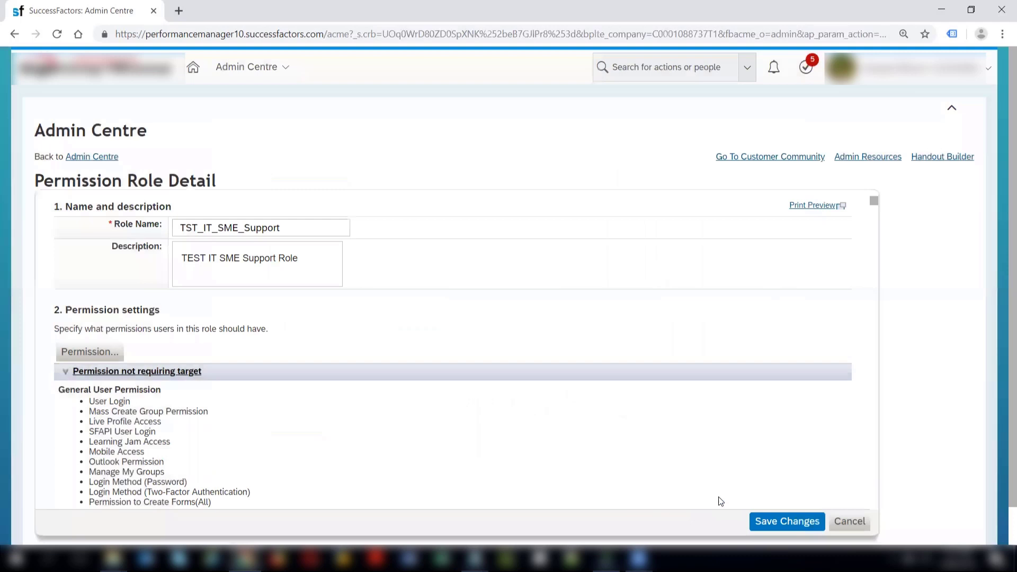
# - Search 'reset user' and open the Resetting User Passwords page to its search filters
pyautogui.click(676, 78)
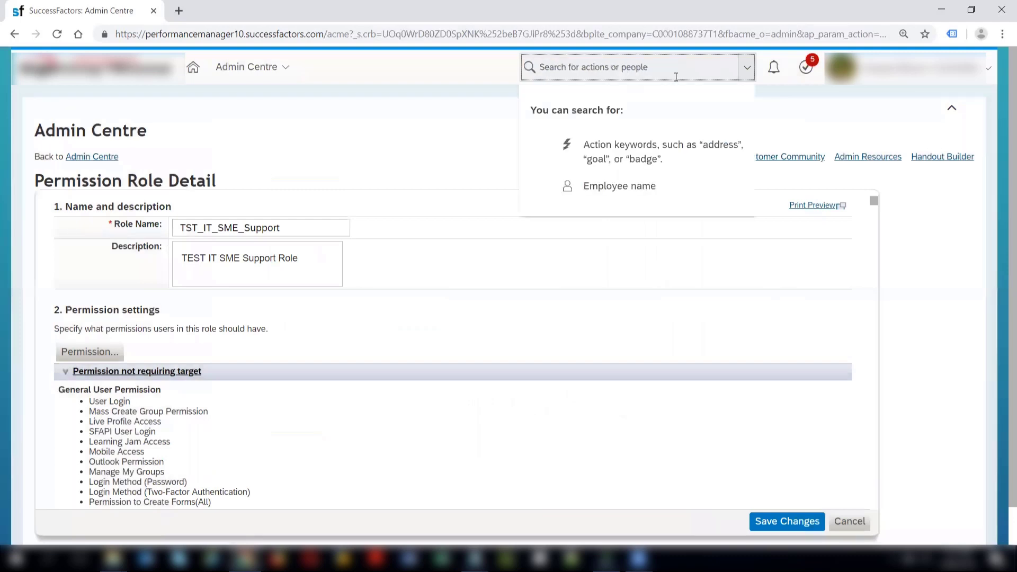
pyautogui.write('re')
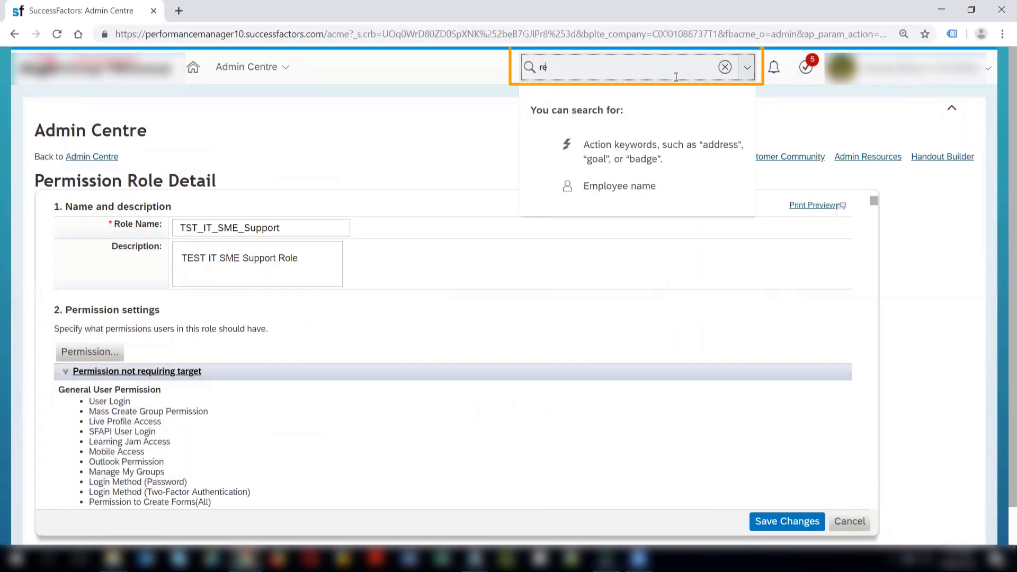
pyautogui.write('set user')
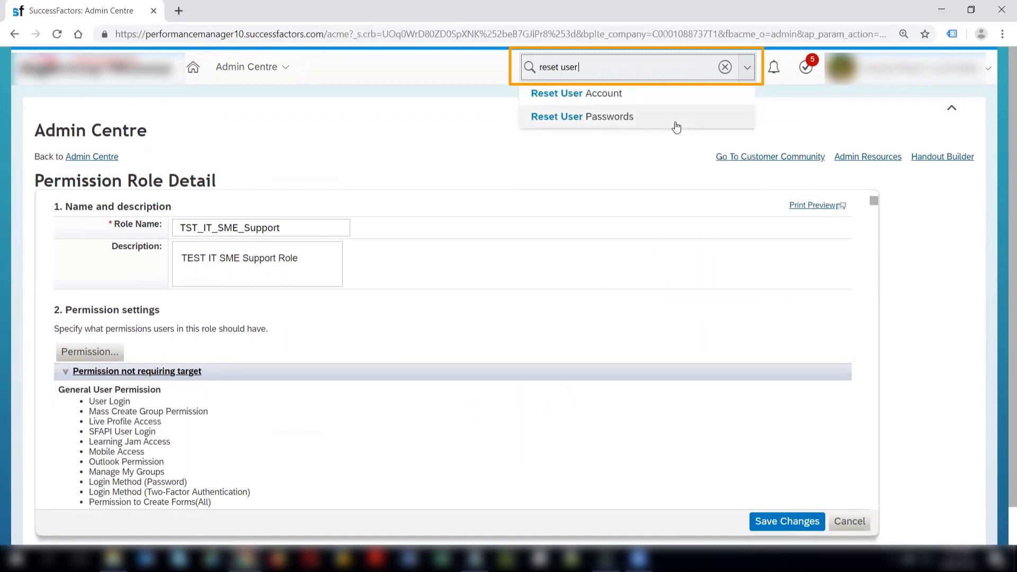
pyautogui.click(677, 127)
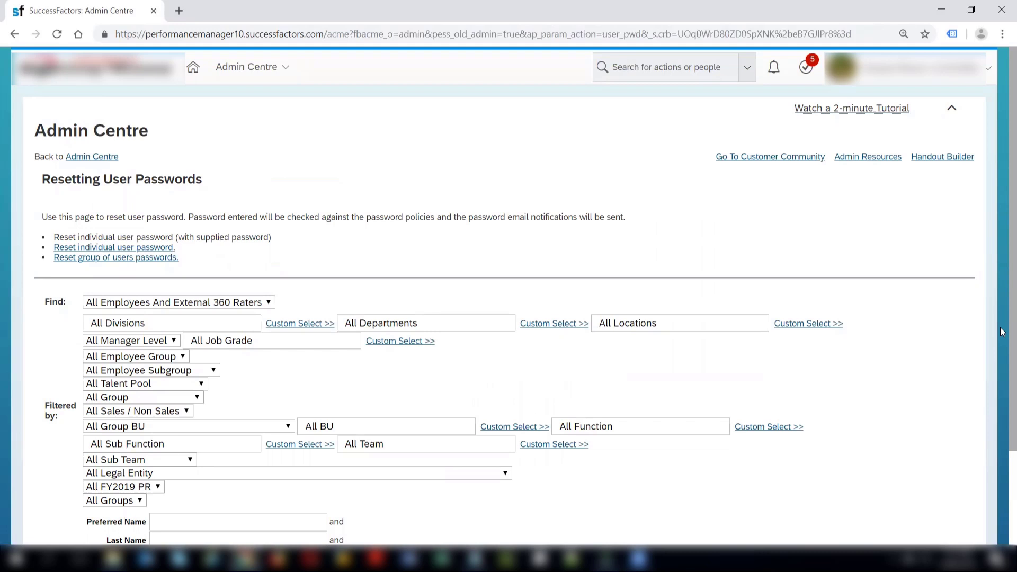
pyautogui.scroll(-3, 1002, 332)
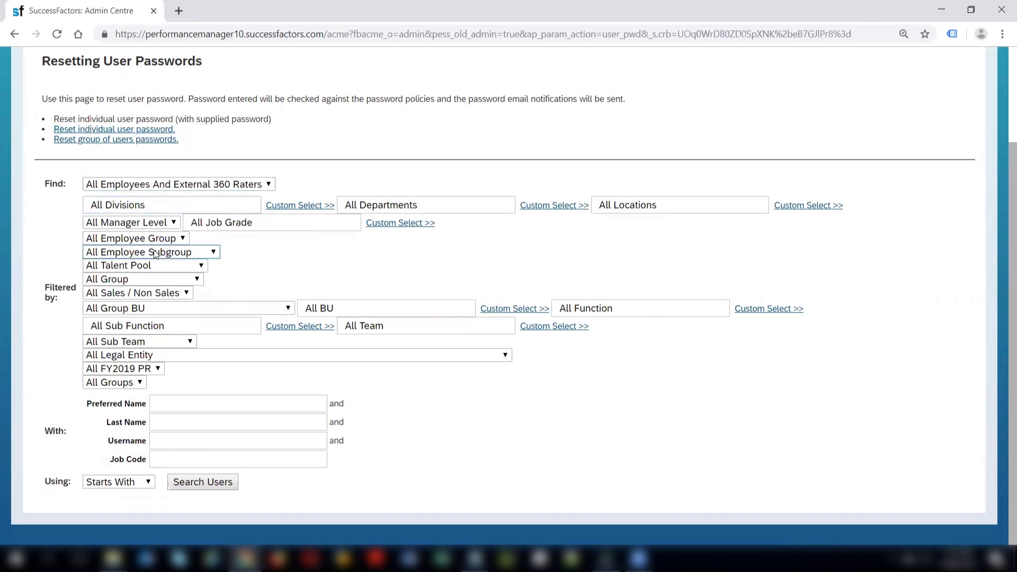
# - Search users by the target employee's username, picking the matching suggestion, and scroll to the result
pyautogui.click(193, 402)
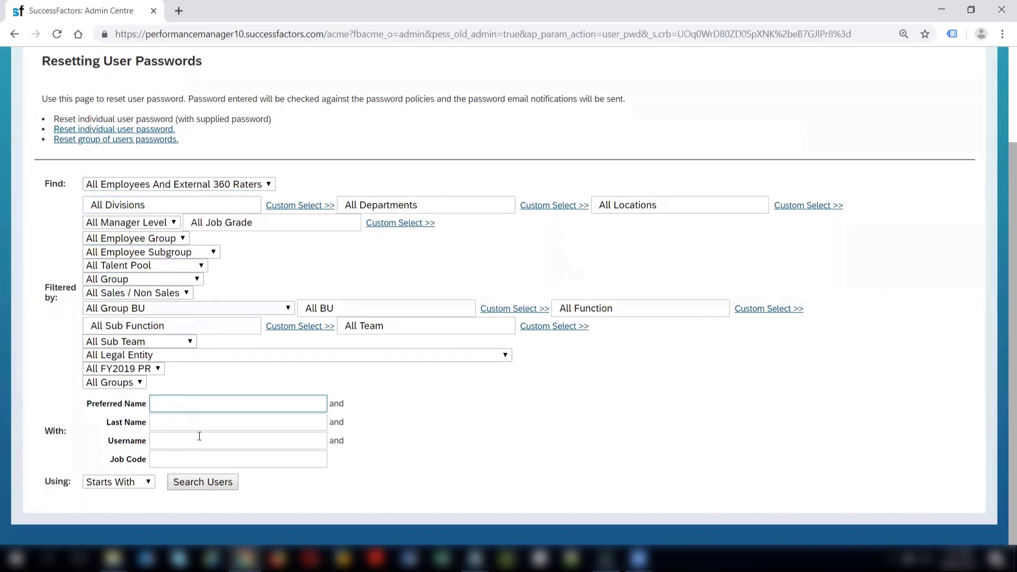
pyautogui.click(199, 437)
pyautogui.write('2')
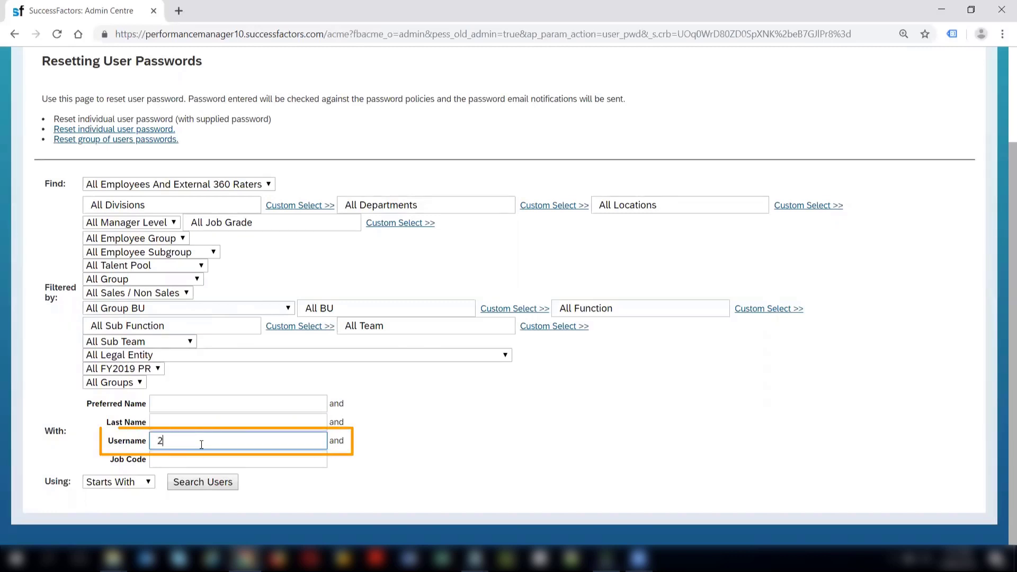
pyautogui.write('000')
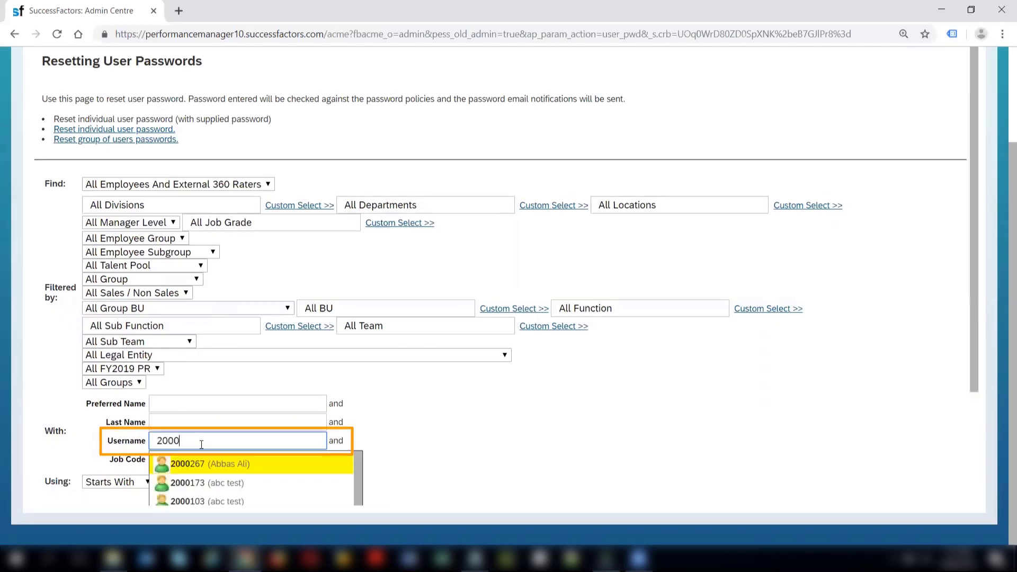
pyautogui.write('652')
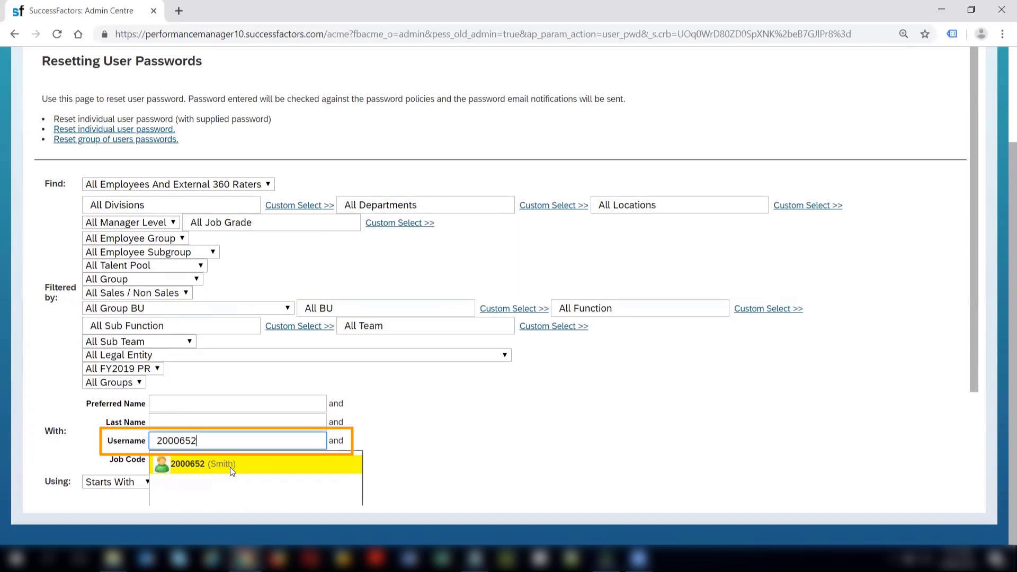
pyautogui.click(230, 466)
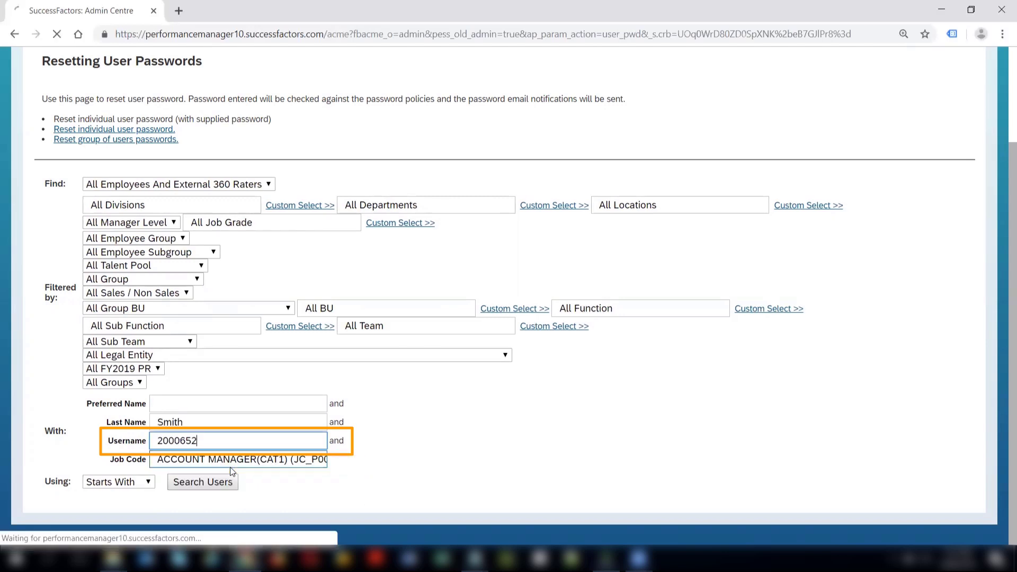
pyautogui.click(223, 485)
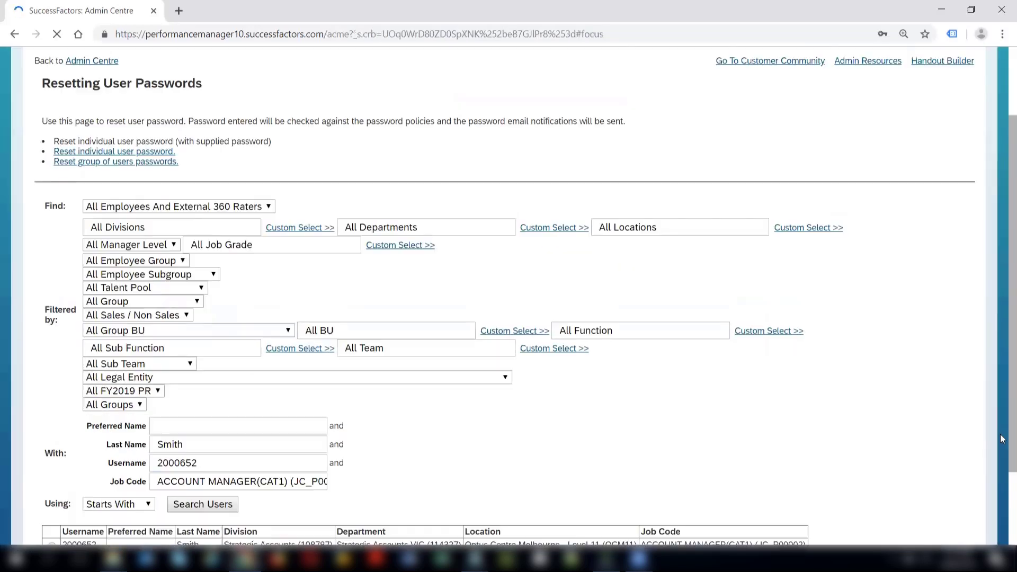
pyautogui.scroll(-2, 597, 475)
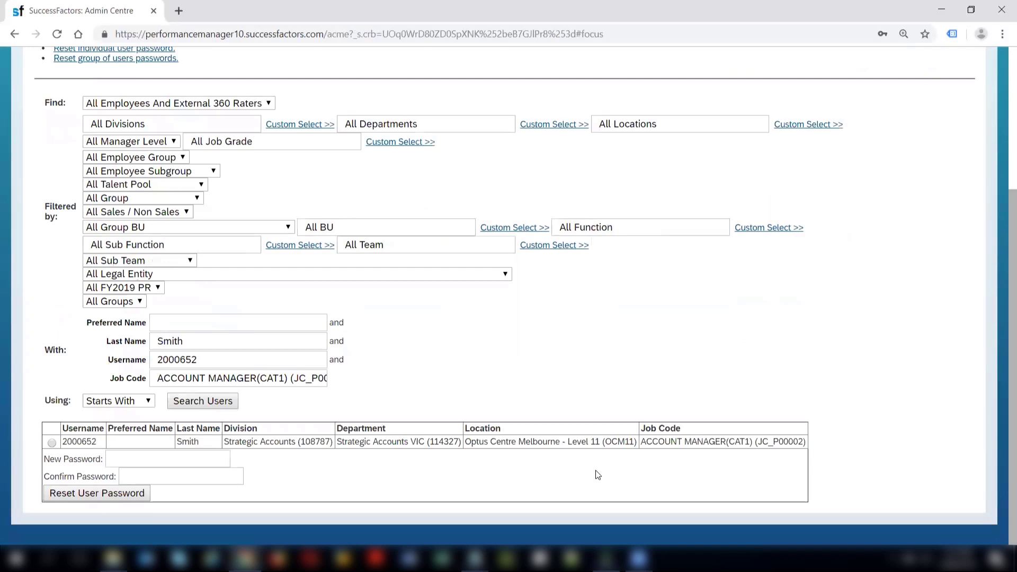
# - Select the found employee, enter and confirm the new password, and reset it
pyautogui.click(51, 443)
pyautogui.click(135, 460)
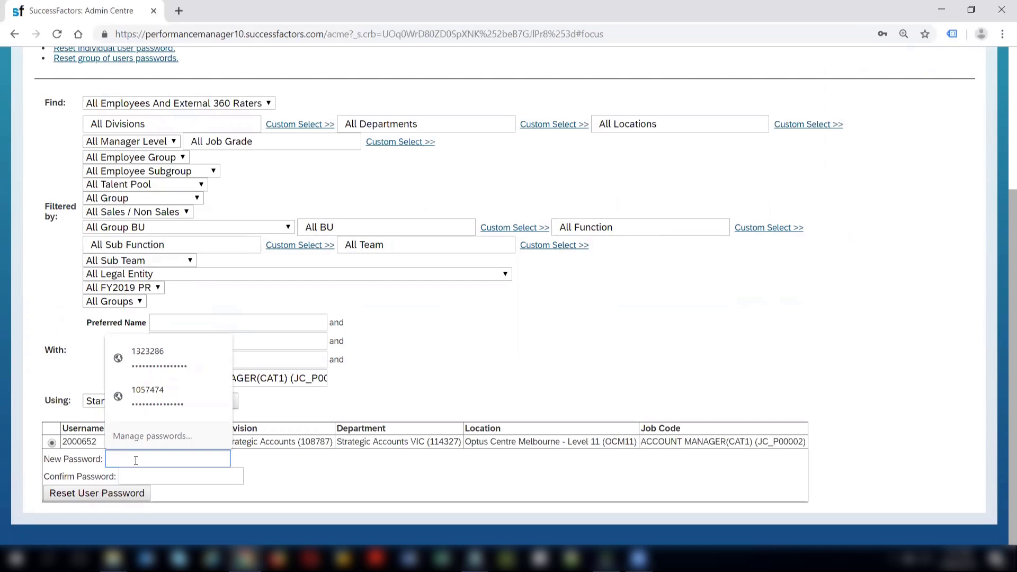
pyautogui.write('•••••••')
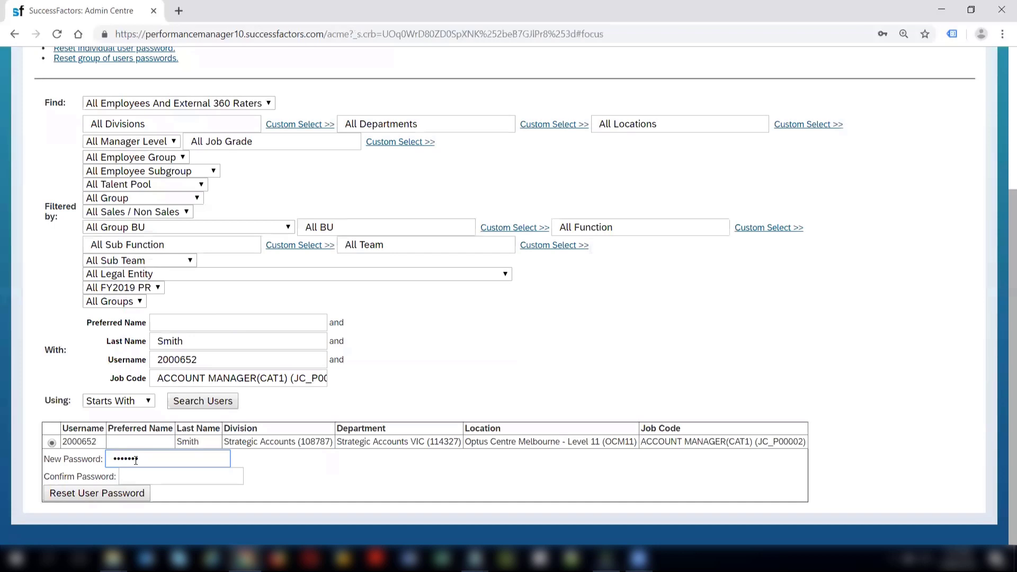
pyautogui.write('•••••••••')
pyautogui.click(176, 475)
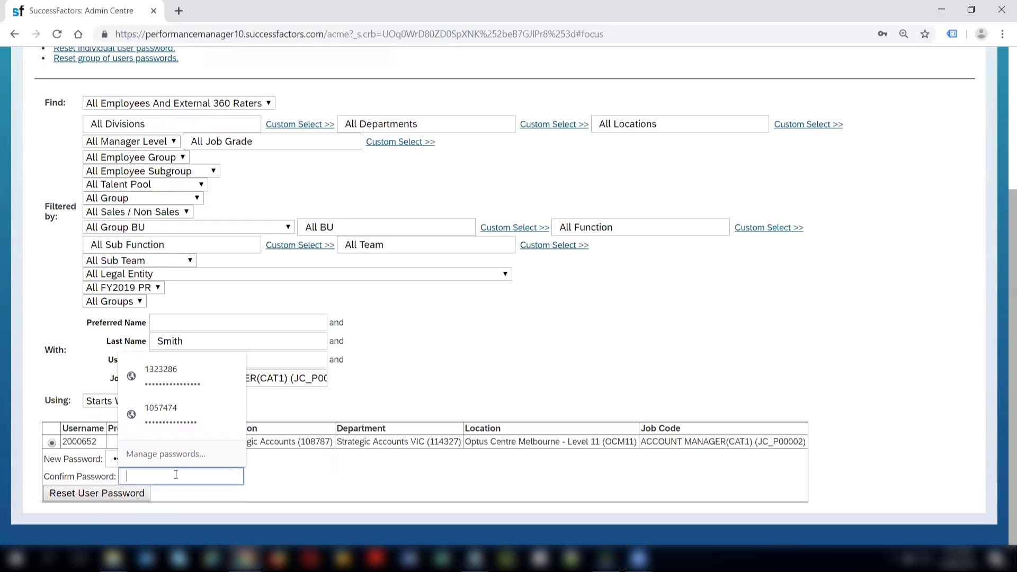
pyautogui.write('•••••')
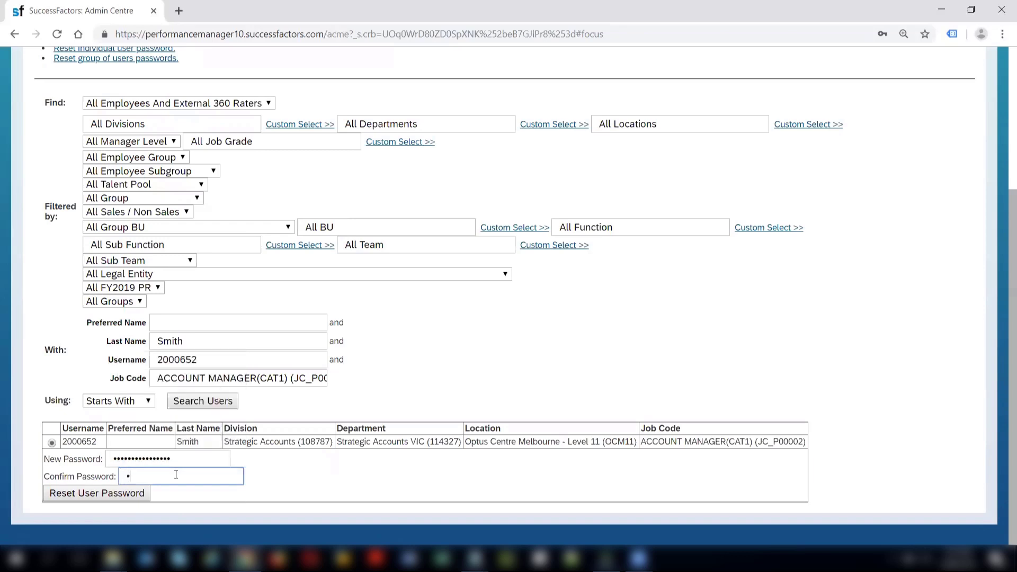
pyautogui.write('•••••••••••')
pyautogui.click(105, 497)
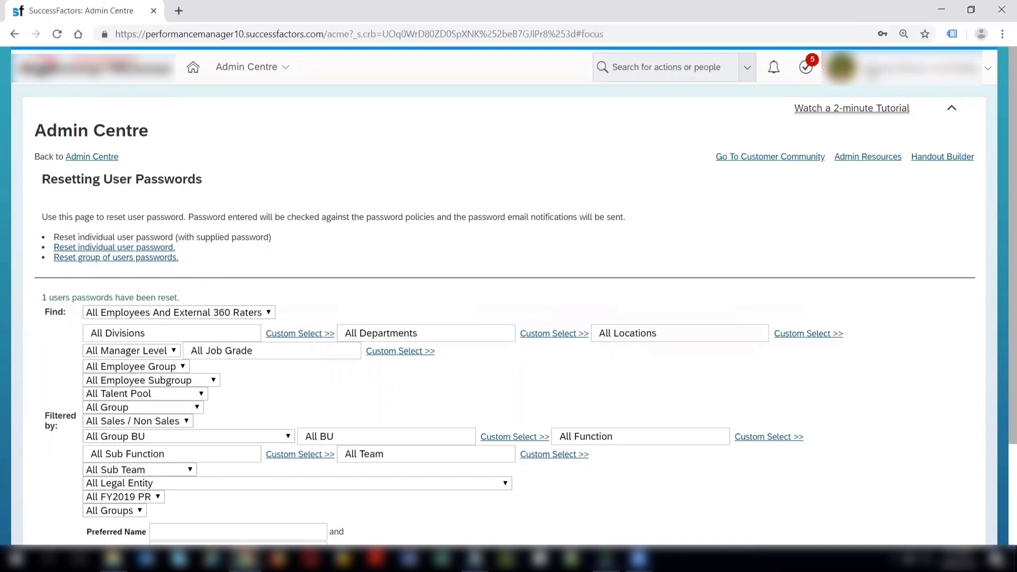
pyautogui.click(895, 68)
# - Log out of the admin account and log in with the employee's username and new password
pyautogui.click(889, 170)
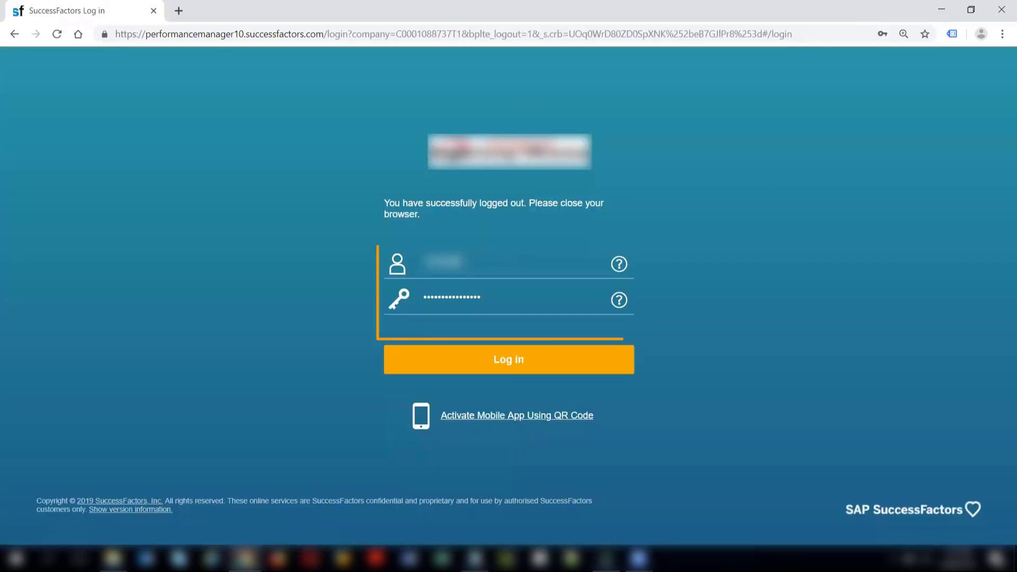
pyautogui.click(467, 262)
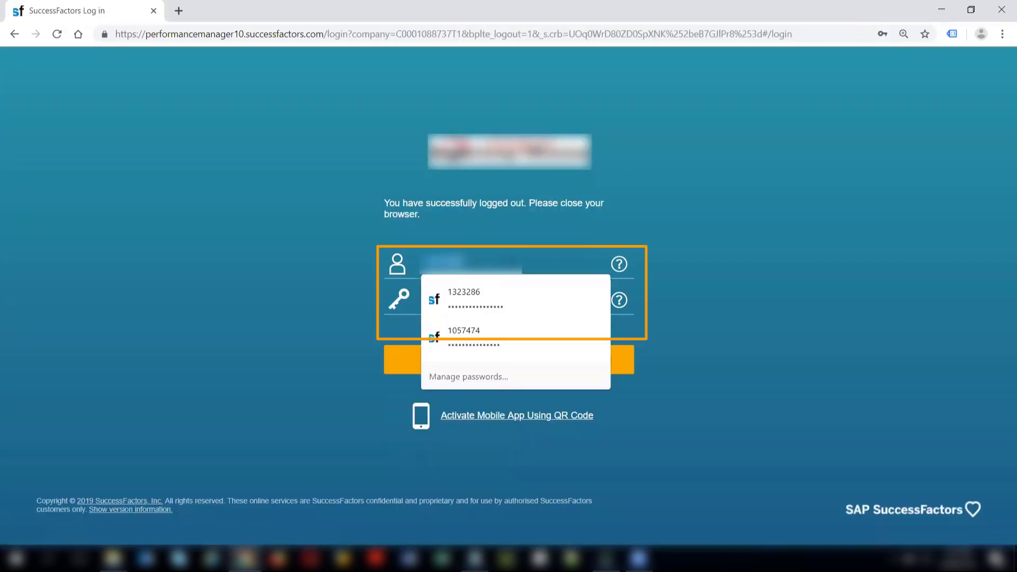
pyautogui.press('Escape')
pyautogui.write('an')
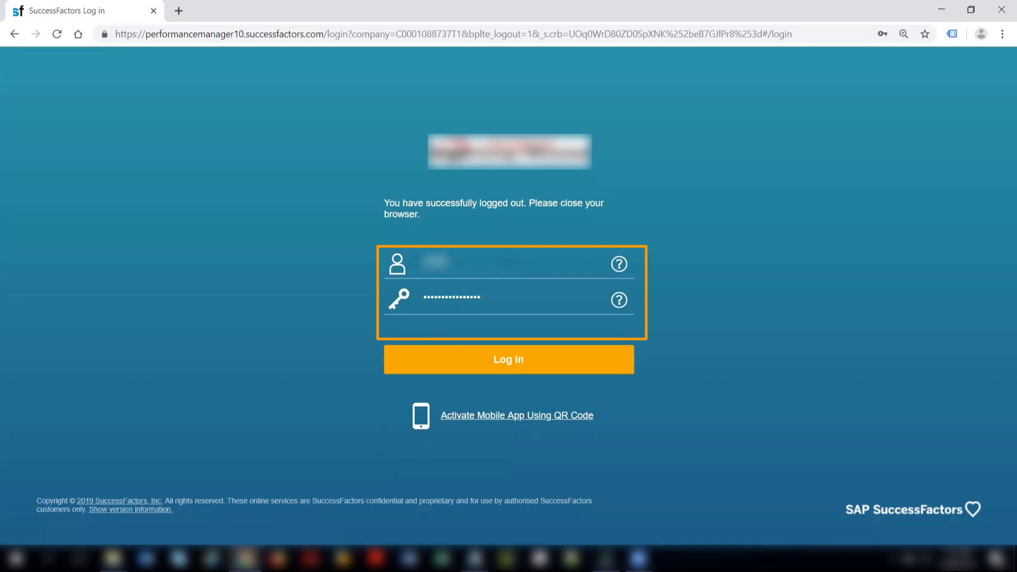
pyautogui.write('dmin')
pyautogui.press('Tab')
pyautogui.write('••••••••••••••••')
pyautogui.click(538, 361)
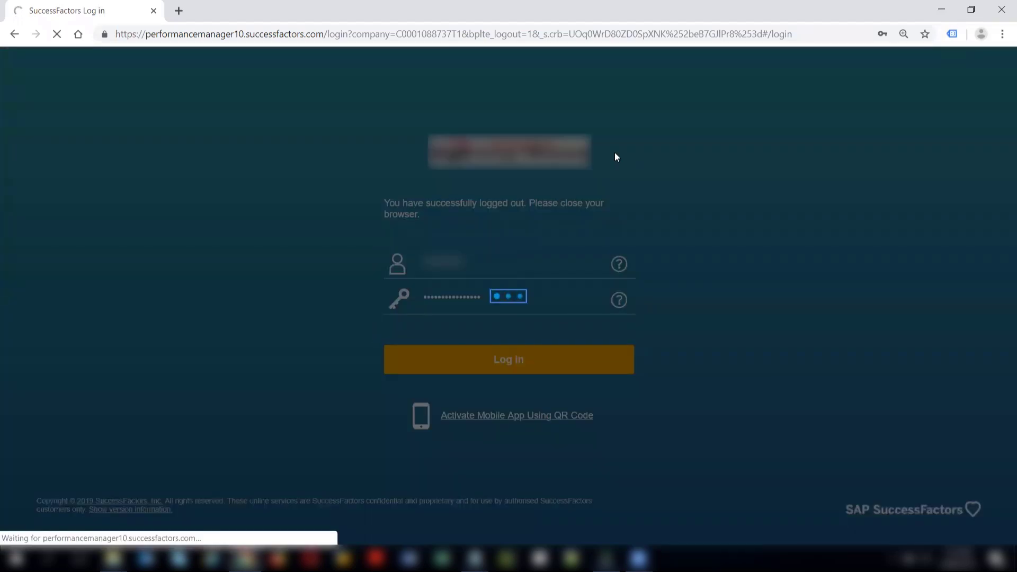